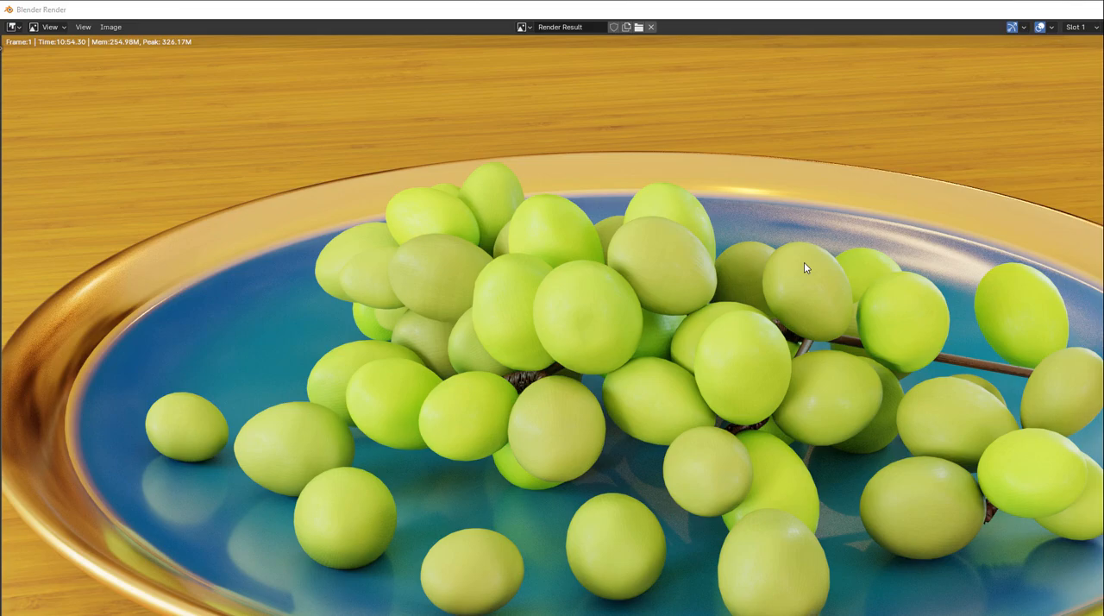
# - Choose a render slot to view for the grape render result
pyautogui.click(1079, 27)
pyautogui.click(1078, 53)
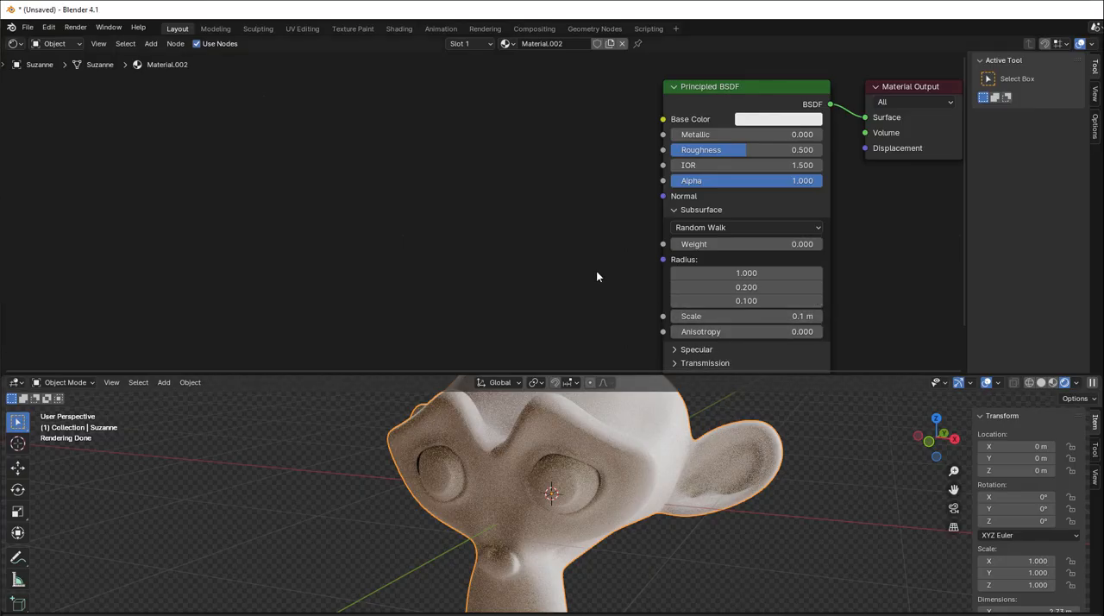
# - Expand the Subsurface section of the Principled BSDF node and move the node closer to the Material Output
pyautogui.moveTo(593, 265); pyautogui.dragTo(527, 276, button='middle')
pyautogui.scroll(2, 530, 271)
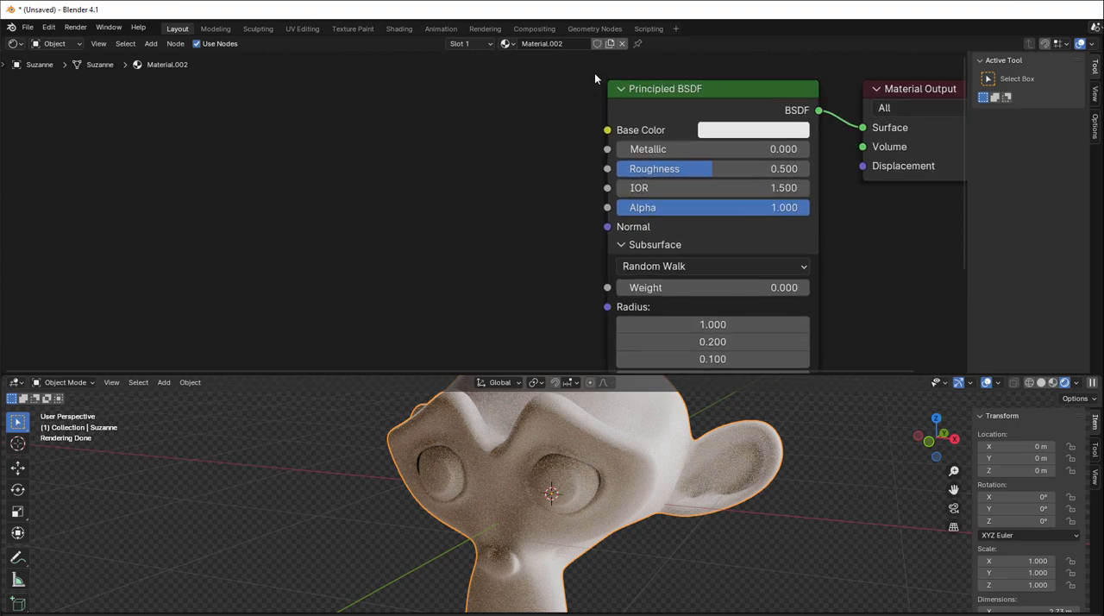
pyautogui.click(621, 245)
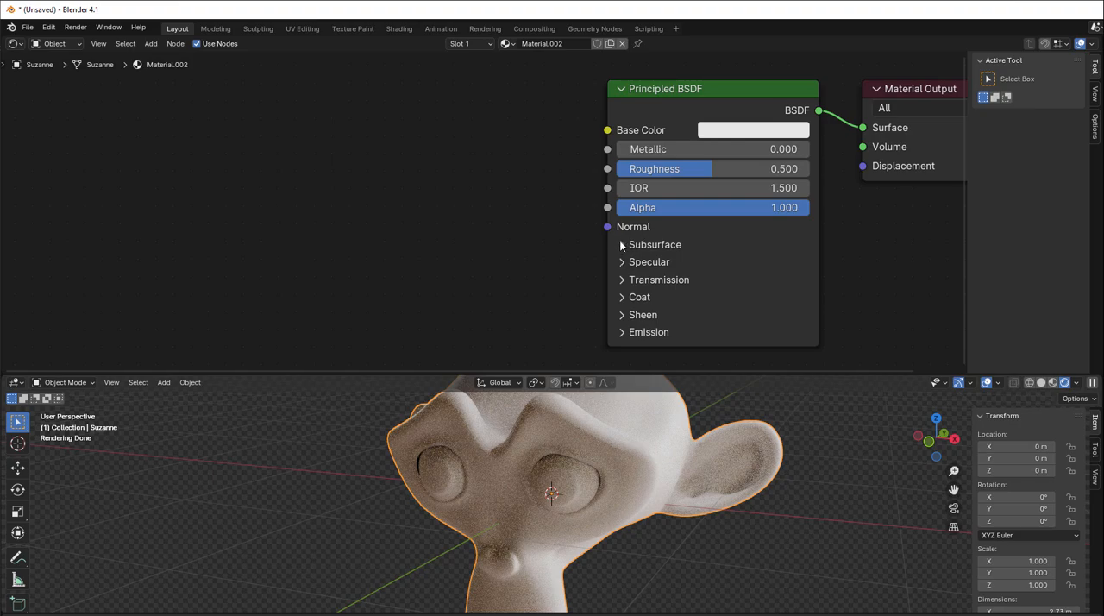
pyautogui.click(622, 245)
pyautogui.moveTo(667, 109); pyautogui.dragTo(692, 103)
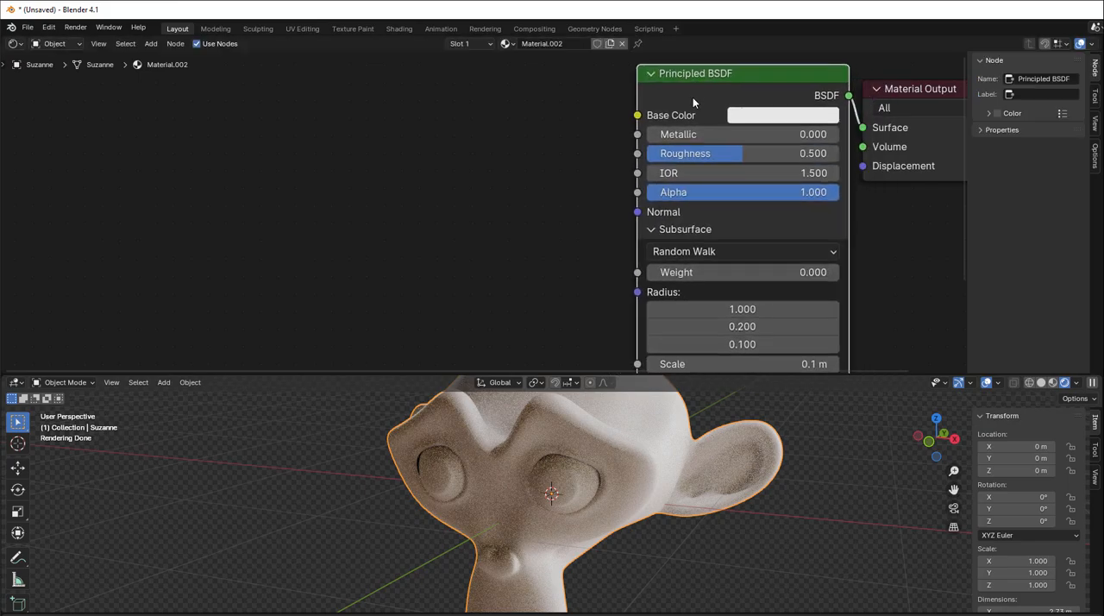
# - Review the subsurface methods, keep Random Walk, and set the subsurface weight to 1.000
pyautogui.click(688, 252)
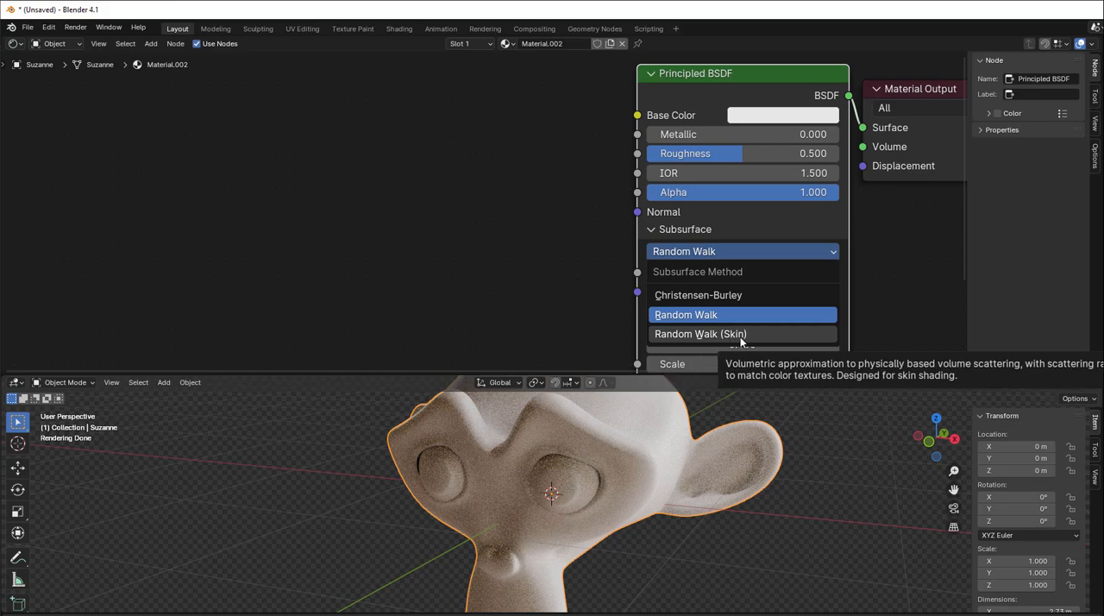
pyautogui.click(709, 257)
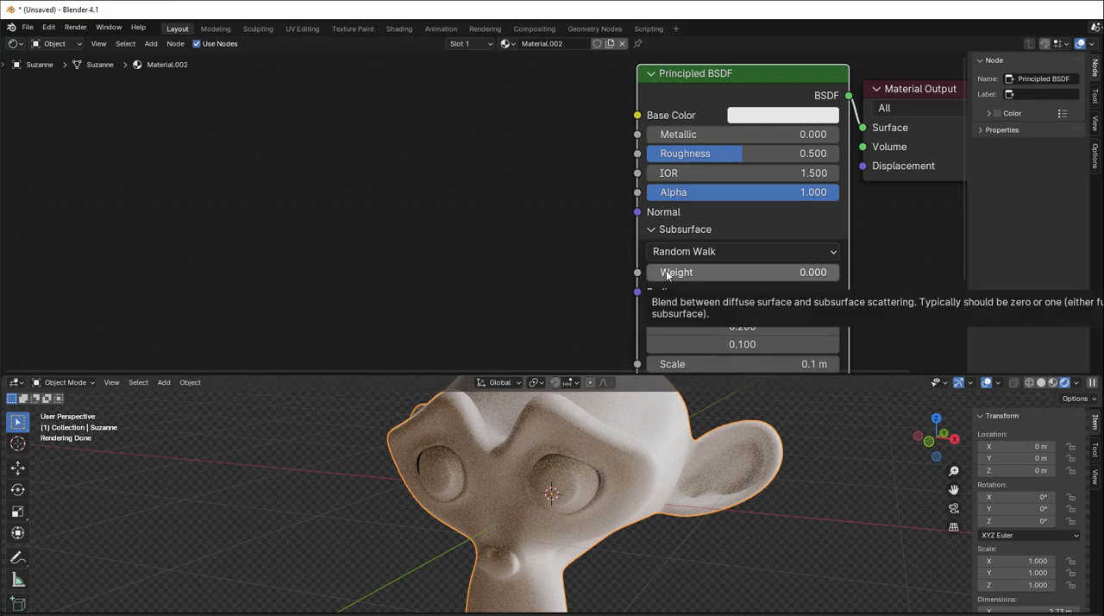
pyautogui.moveTo(667, 275); pyautogui.dragTo(838, 273)
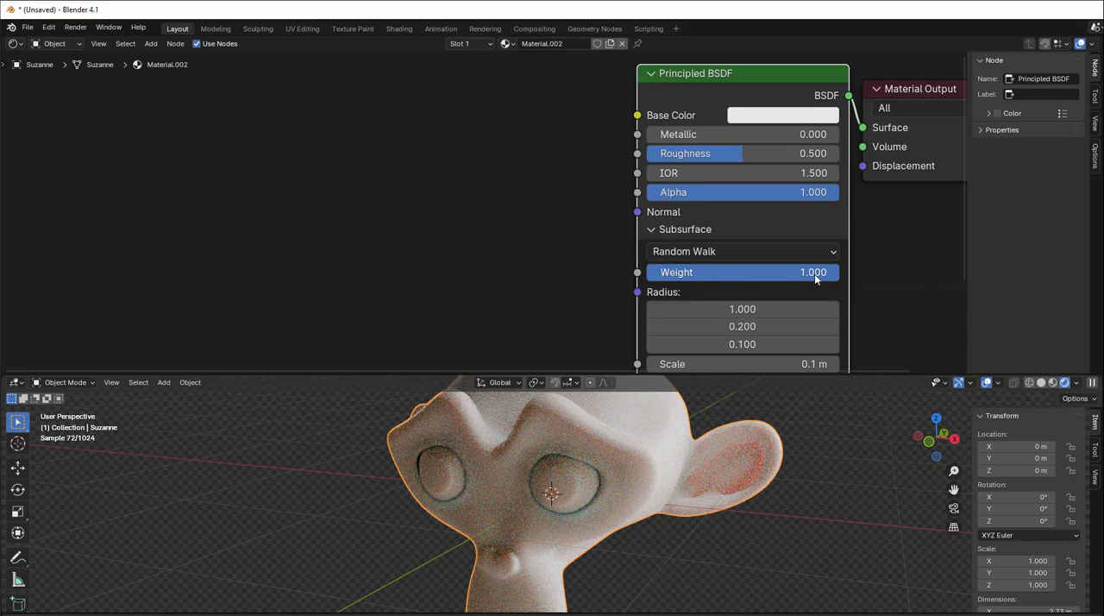
pyautogui.moveTo(814, 274)
pyautogui.mouseDown()
pyautogui.moveTo(691, 274)
pyautogui.moveTo(839, 274)
pyautogui.moveTo(811, 289)
pyautogui.mouseUp()
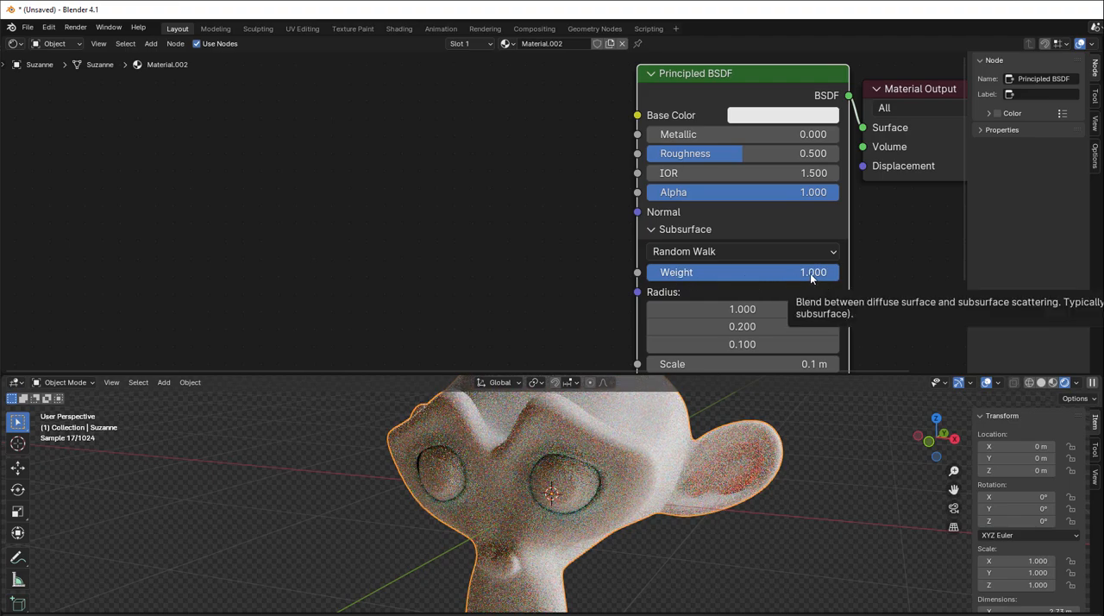
# - Test the subsurface anisotropy at 1.000 and bring it back down to 0.005
pyautogui.moveTo(865, 322); pyautogui.dragTo(862, 282, button='middle')
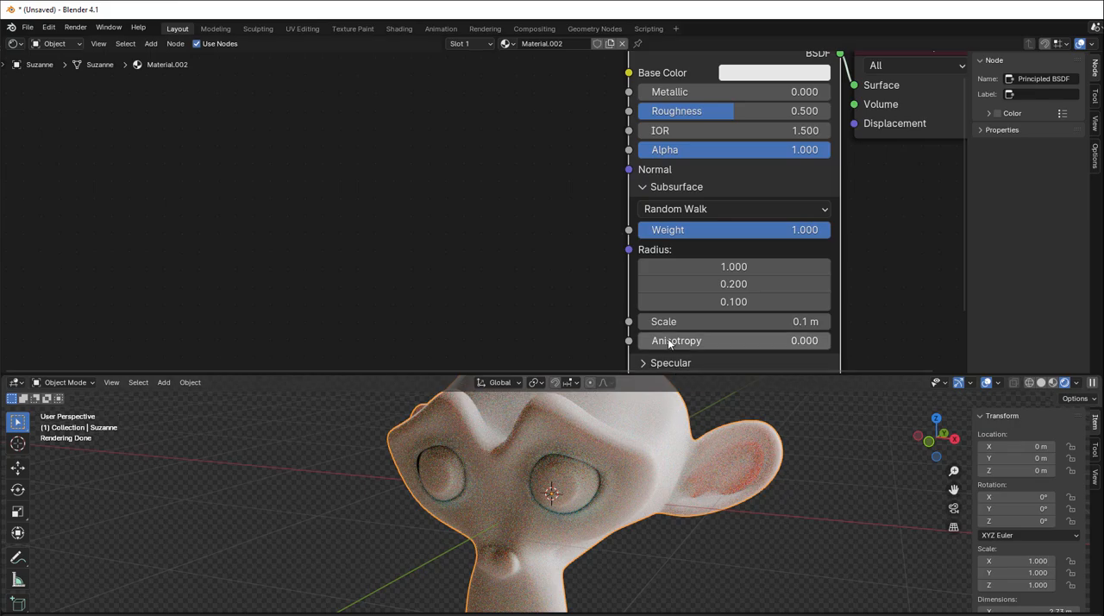
pyautogui.moveTo(671, 341); pyautogui.dragTo(830, 340)
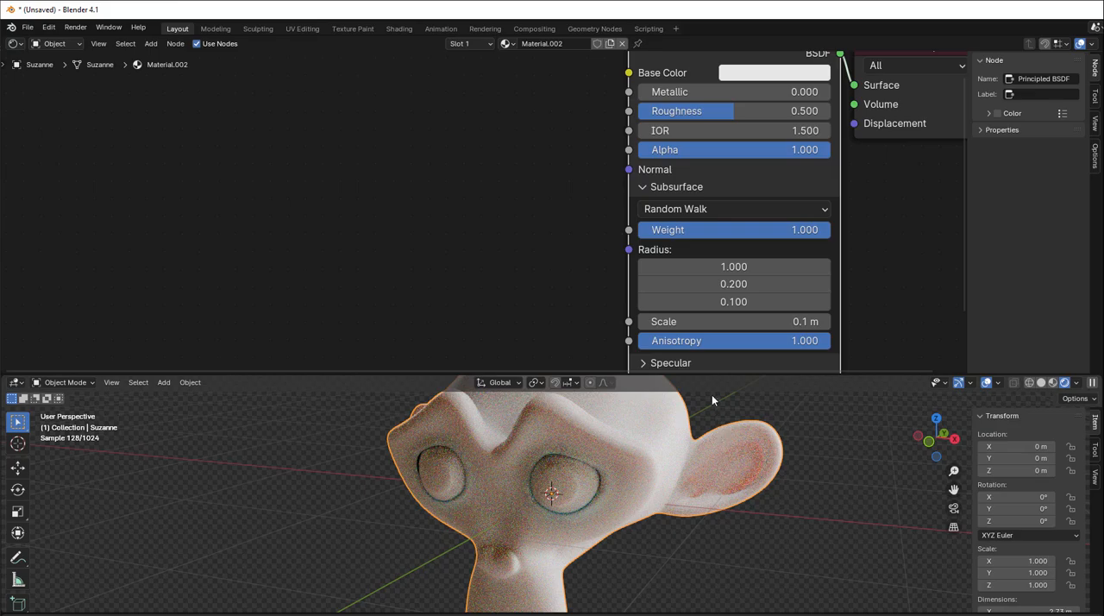
pyautogui.moveTo(795, 341); pyautogui.dragTo(640, 341)
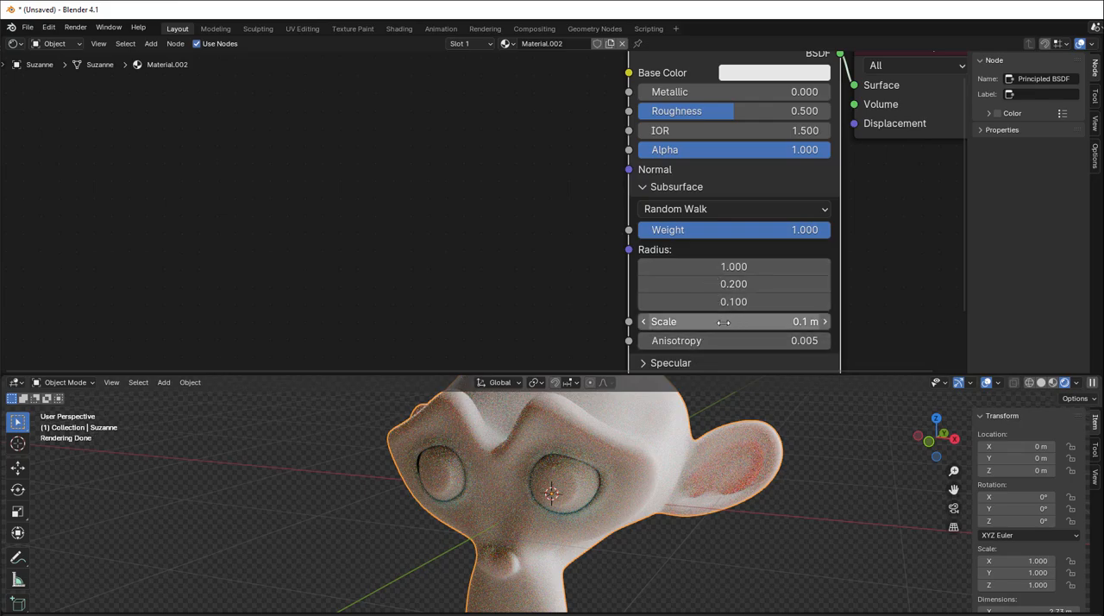
# - Compare subsurface scales of 0.8 m and 0 m on Suzanne, and settle on 0.2 m
pyautogui.moveTo(723, 322); pyautogui.dragTo(769, 322)
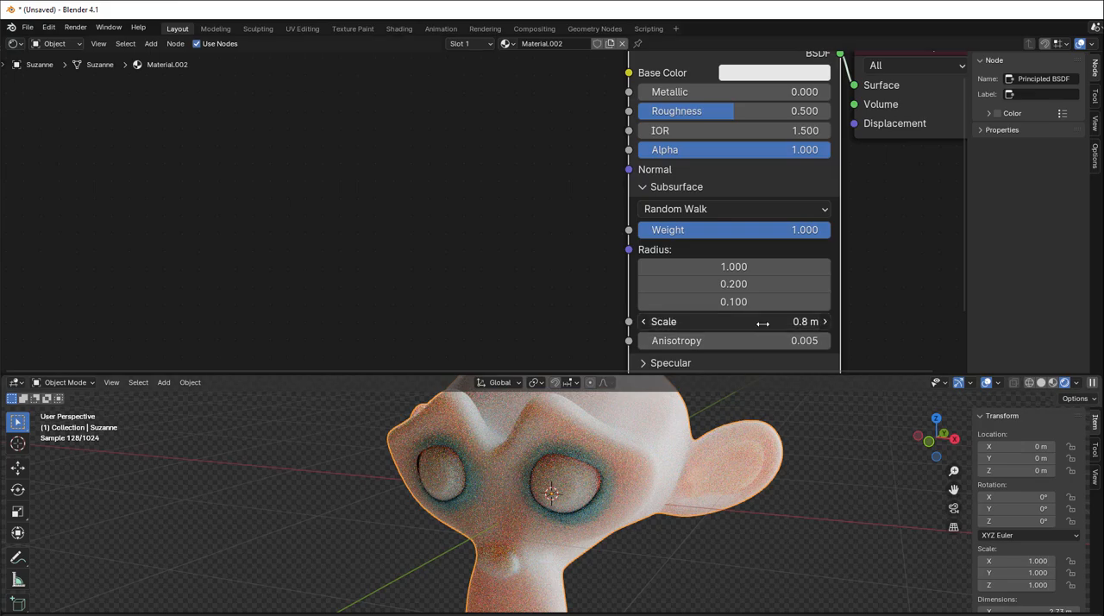
pyautogui.moveTo(762, 324); pyautogui.dragTo(721, 322)
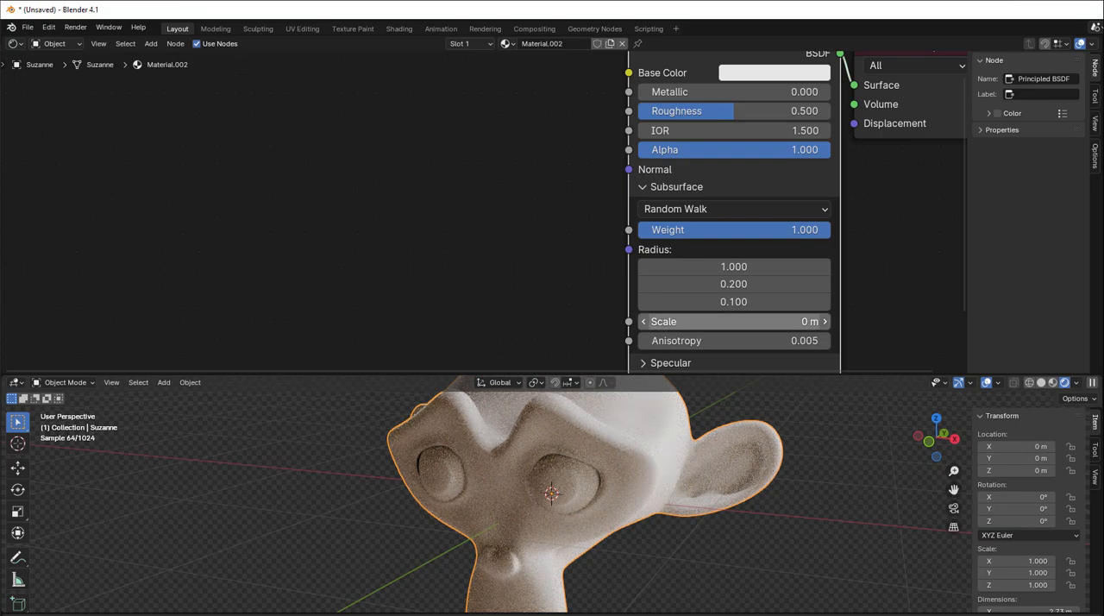
pyautogui.click(824, 322)
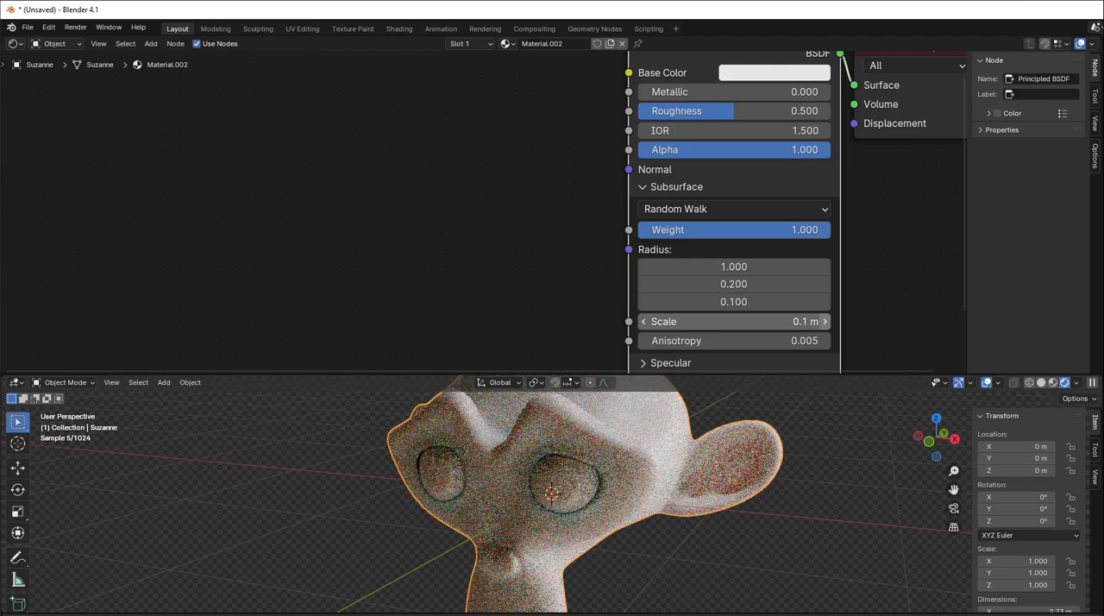
pyautogui.click(824, 322)
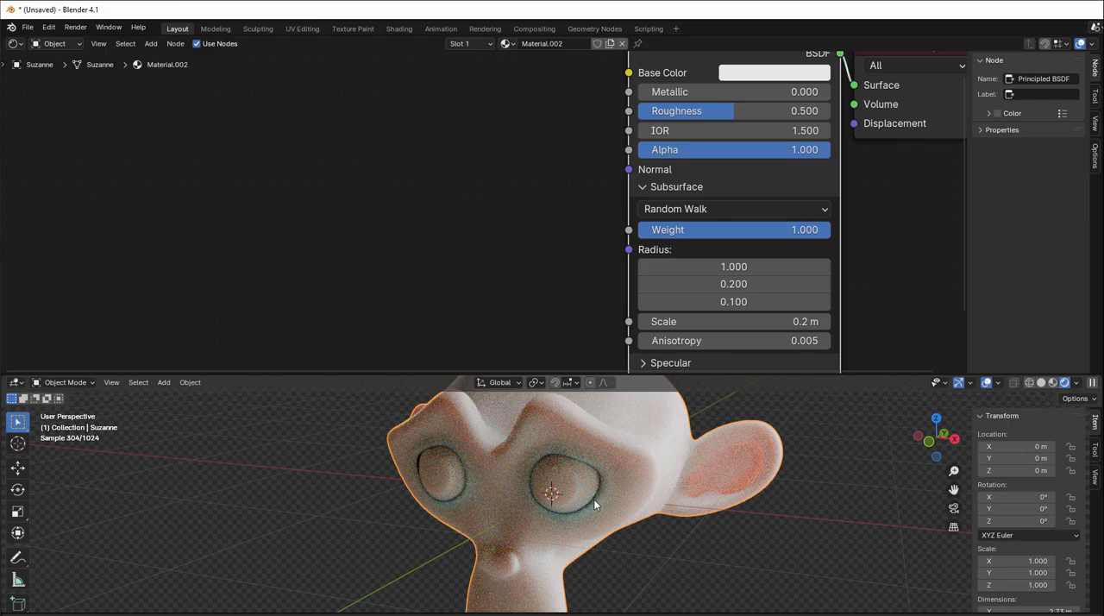
# - Add an Ambient Occlusion node beside the Principled BSDF and enable its Only Local and Inside options
pyautogui.scroll(-2, 308, 179)
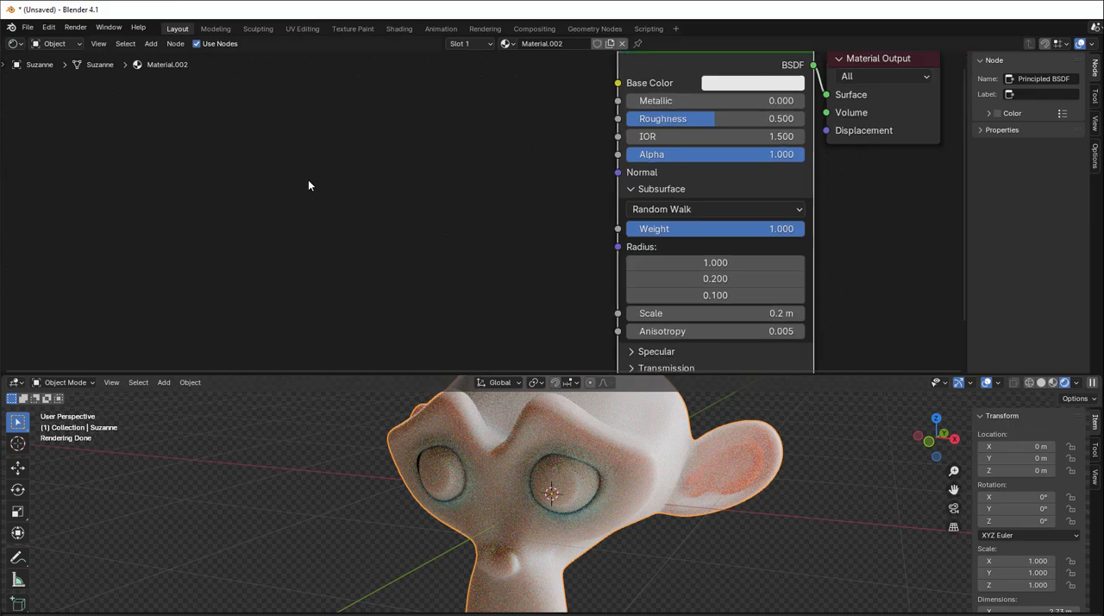
pyautogui.moveTo(308, 179); pyautogui.dragTo(365, 196, button='middle')
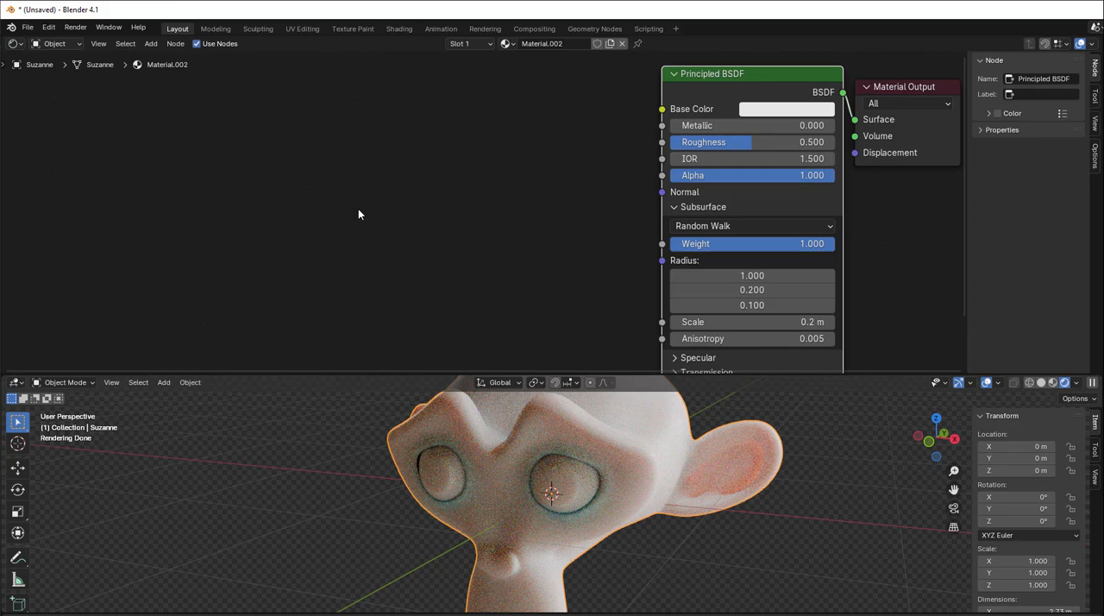
pyautogui.hotkey('shift', 'a')
pyautogui.moveTo(335, 168)
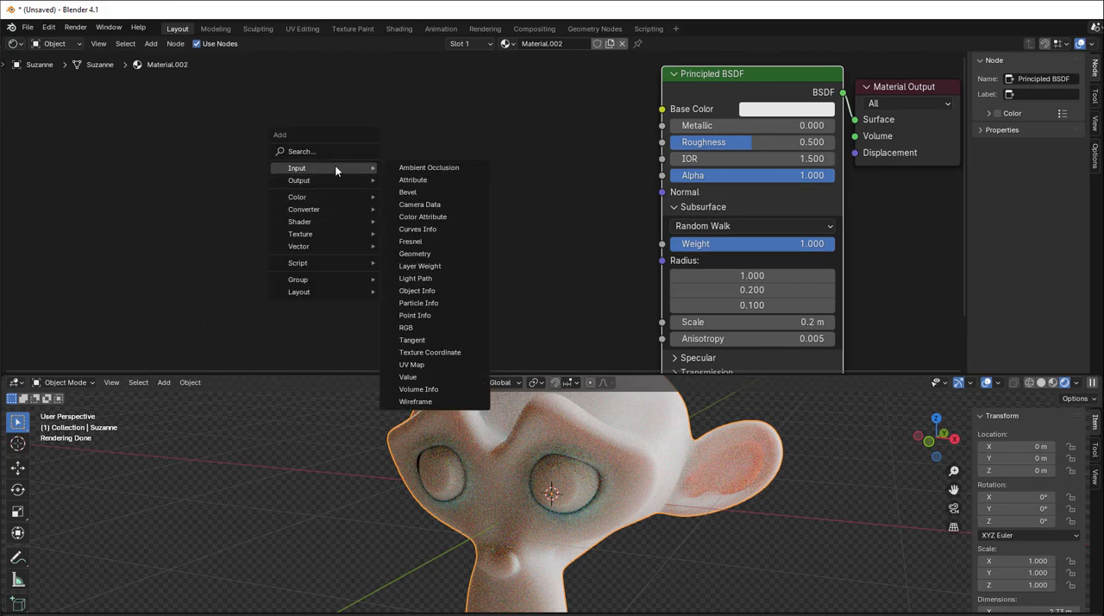
pyautogui.click(429, 167)
pyautogui.scroll(1, 465, 207)
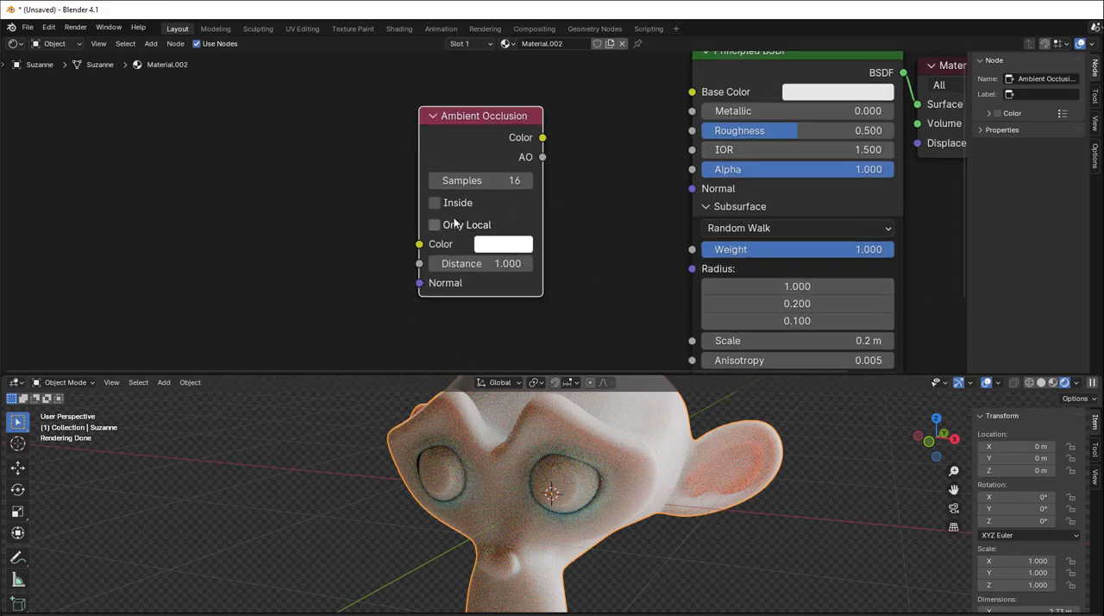
pyautogui.click(435, 226)
pyautogui.click(435, 203)
# - Preview the AO output through the Material Output's Surface input and set the Ambient Occlusion distance to 0.1
pyautogui.scroll(-1, 602, 214)
pyautogui.moveTo(602, 214); pyautogui.dragTo(461, 220, button='middle')
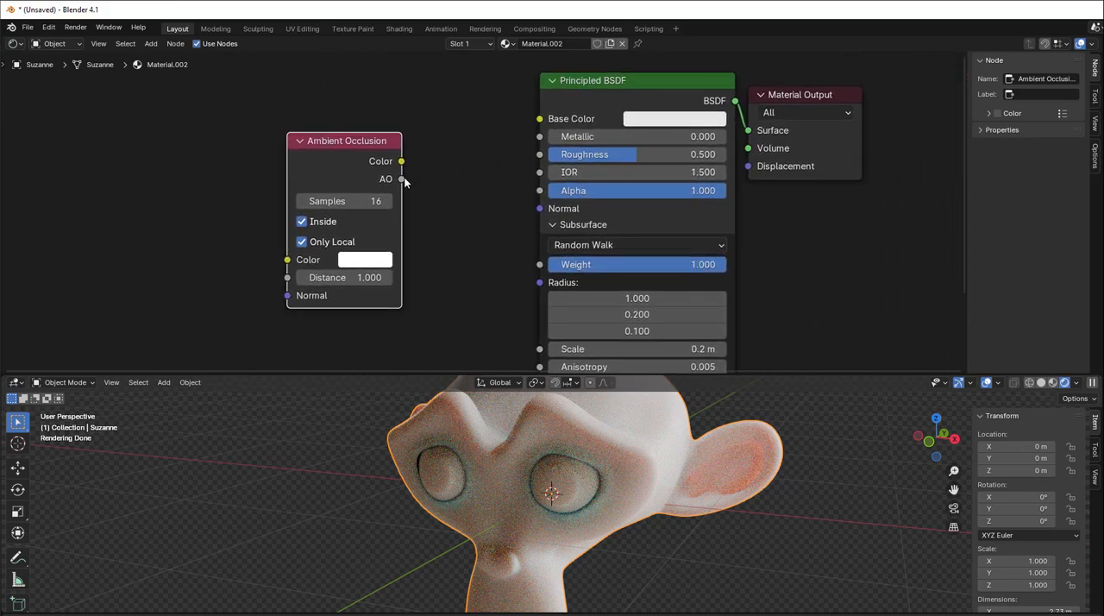
pyautogui.moveTo(402, 178); pyautogui.dragTo(747, 130)
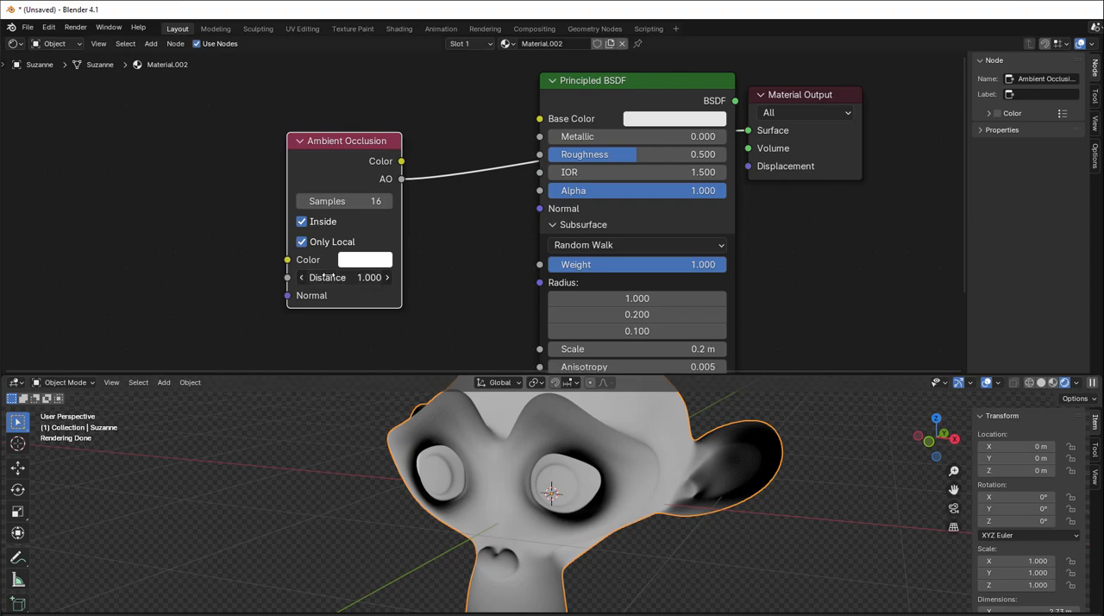
pyautogui.click(376, 279)
pyautogui.write('0.1')
pyautogui.press('Return')
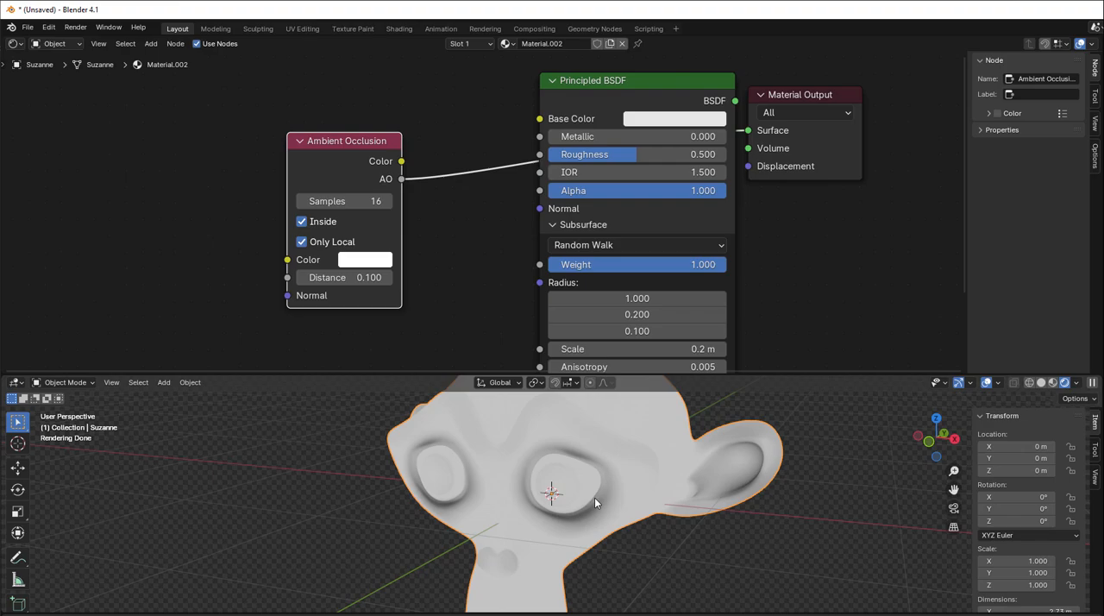
# - Reroute the AO output to the subsurface Weight and reconnect the Principled BSDF to the Material Output's Surface
pyautogui.moveTo(748, 131); pyautogui.dragTo(542, 254)
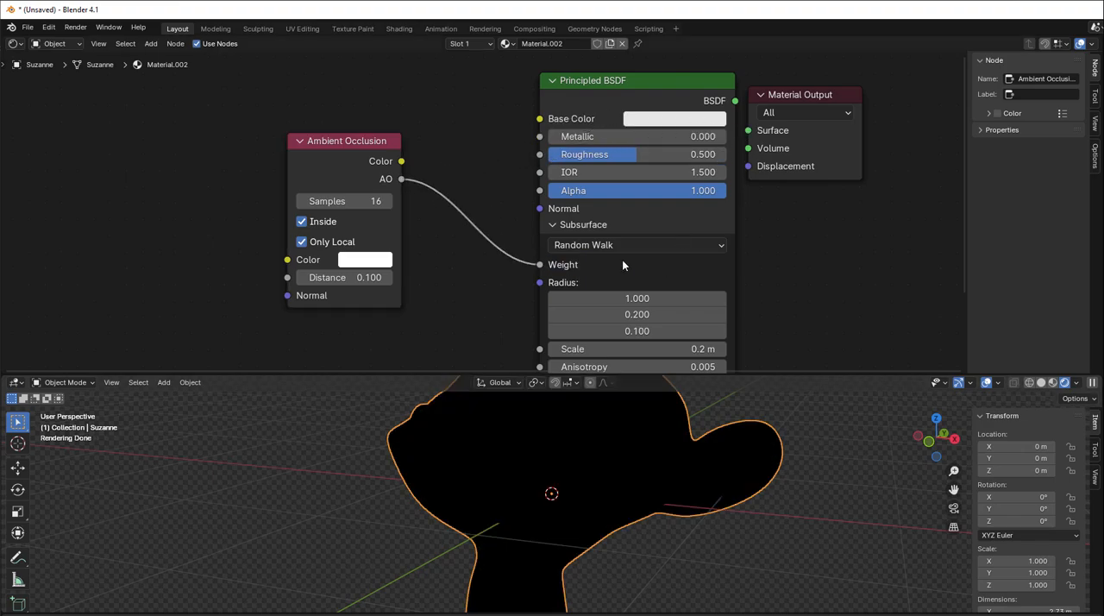
pyautogui.moveTo(735, 101); pyautogui.dragTo(748, 130)
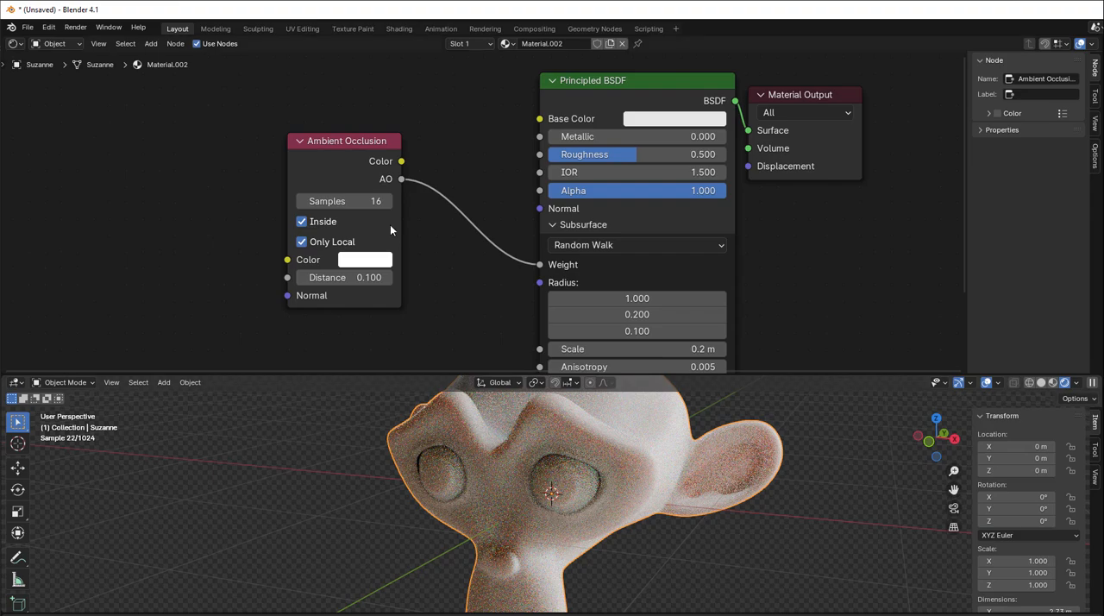
# - Spread out the node layout by moving the Ambient Occlusion node away from the Principled BSDF and Material Output nodes
pyautogui.moveTo(390, 229); pyautogui.dragTo(390, 253)
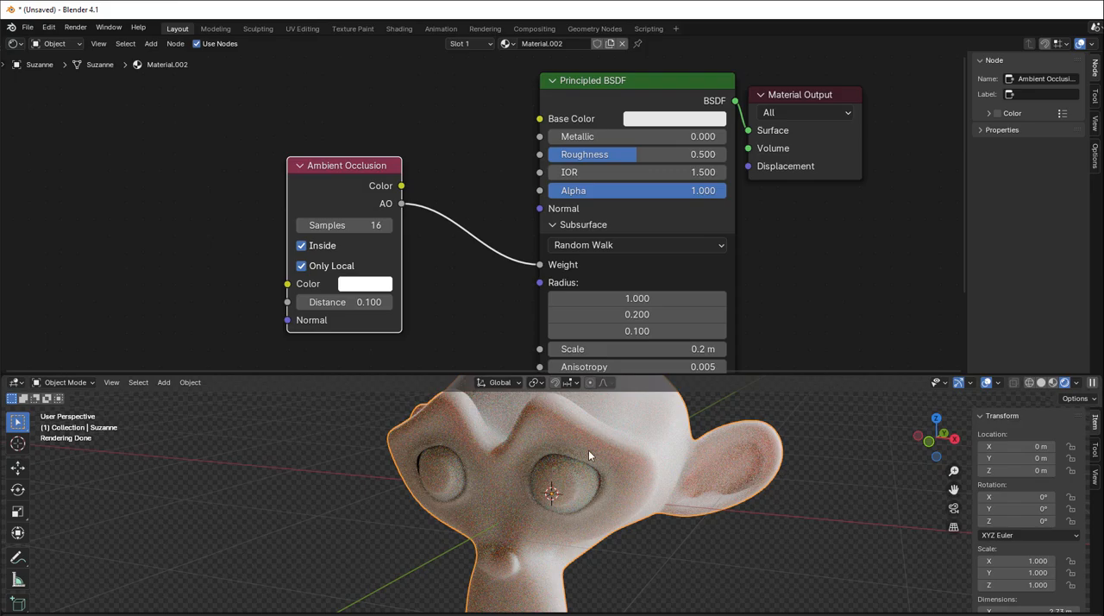
pyautogui.moveTo(649, 61); pyautogui.dragTo(797, 135)
pyautogui.moveTo(683, 88); pyautogui.dragTo(723, 74)
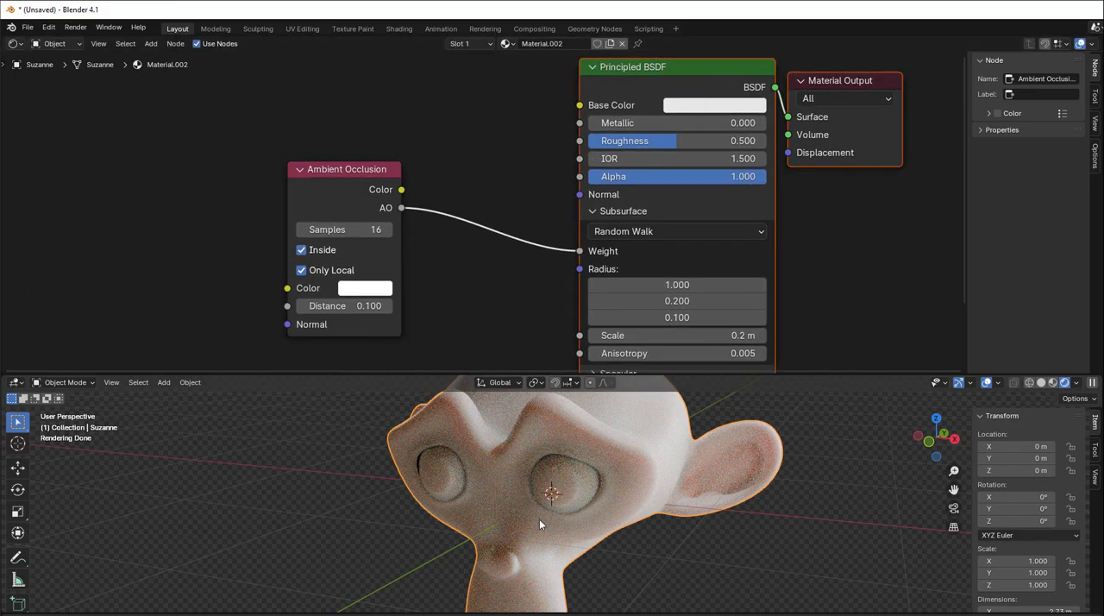
pyautogui.scroll(-1, 540, 520)
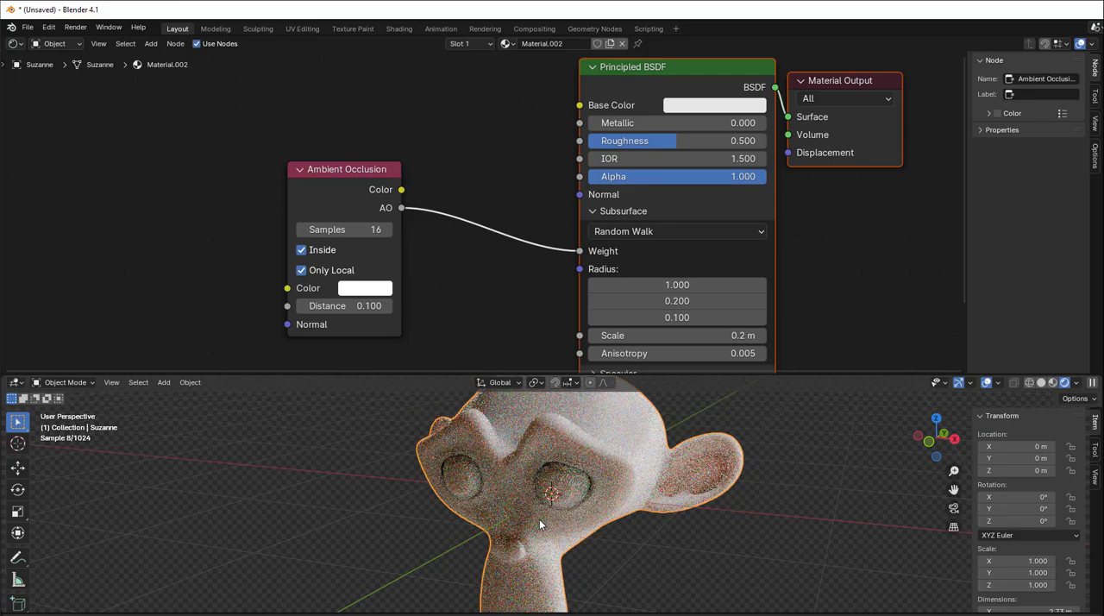